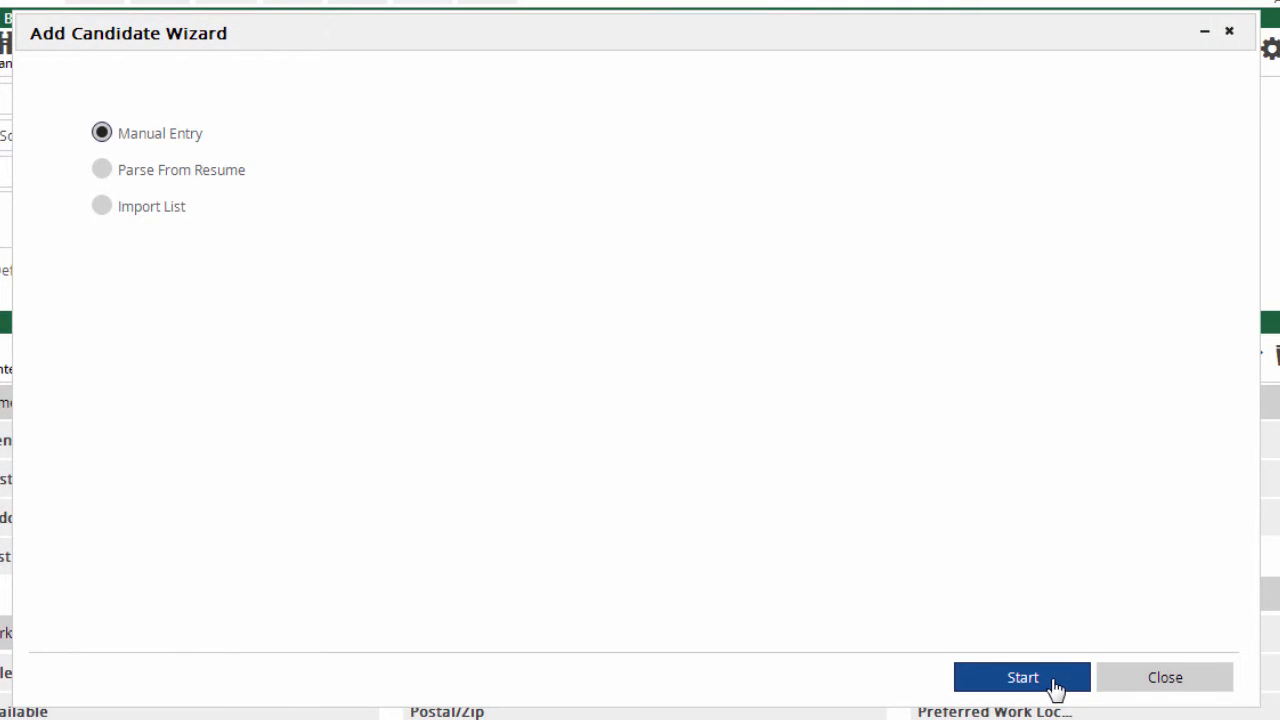
Paste the candidate's contact block into Enter New Name and parse it into the form fields.
left_click(1057, 687)
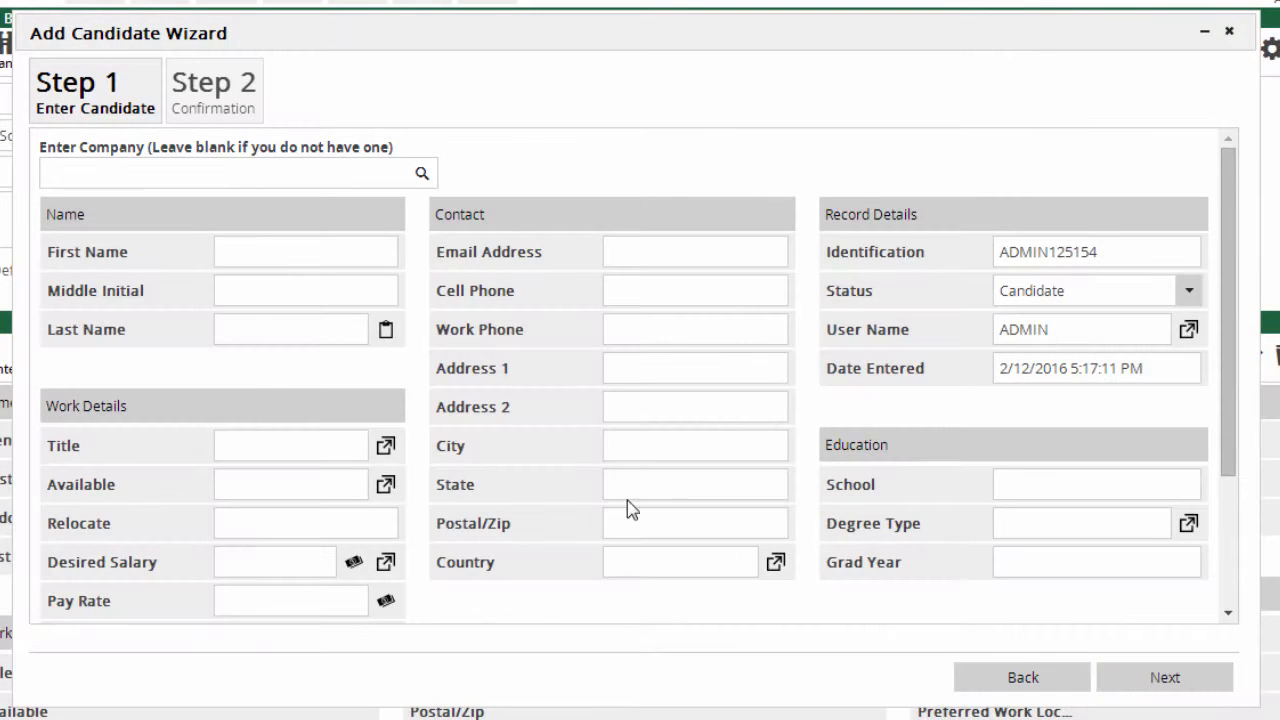
left_click(387, 335)
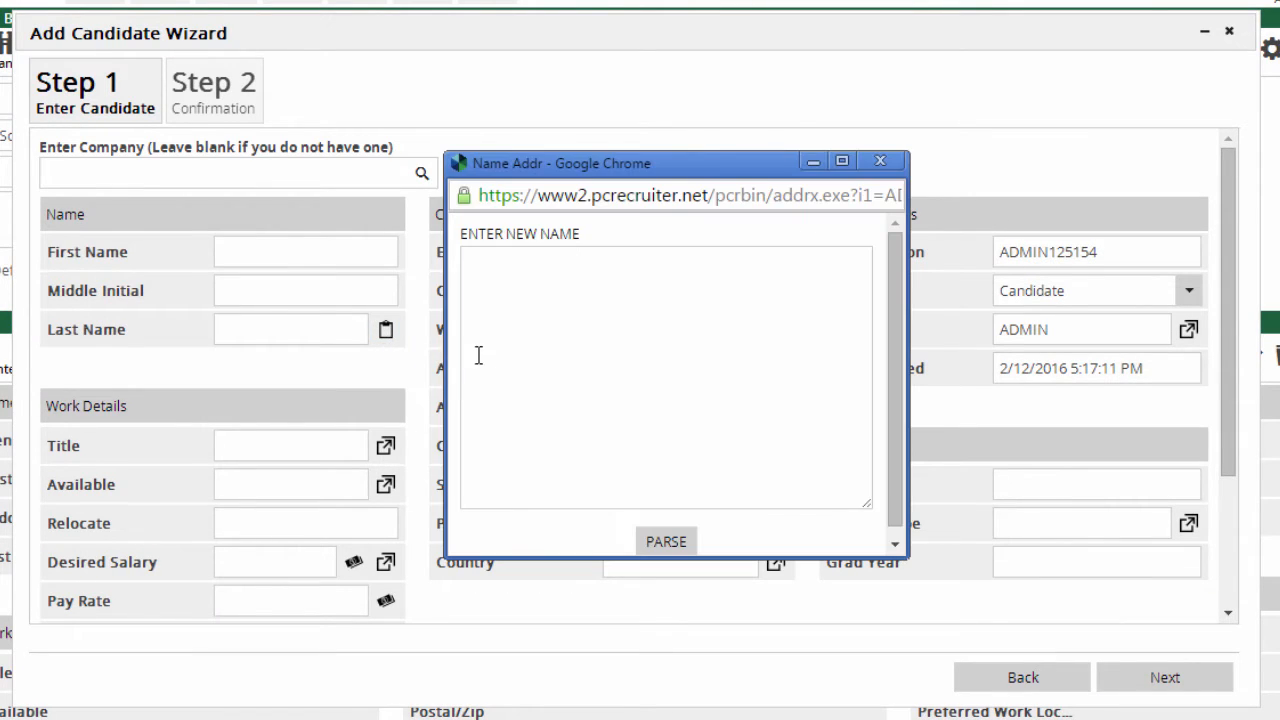
left_click(510, 372)
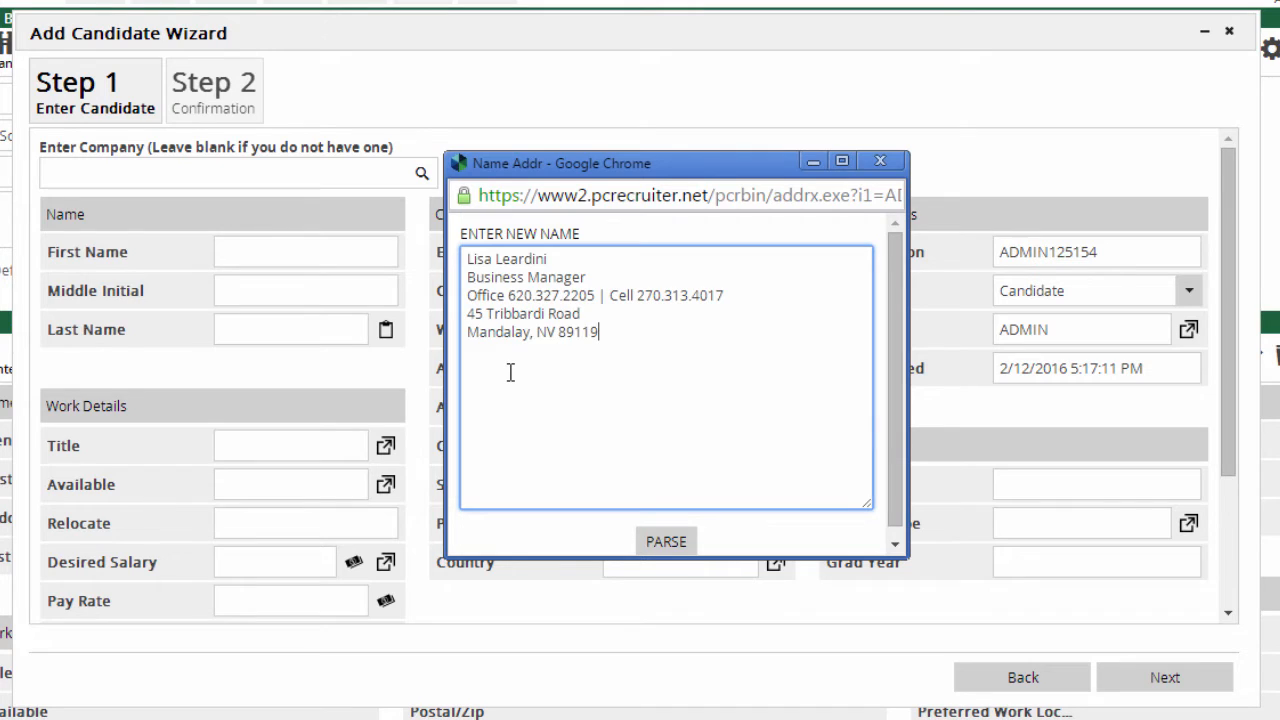
left_click(666, 543)
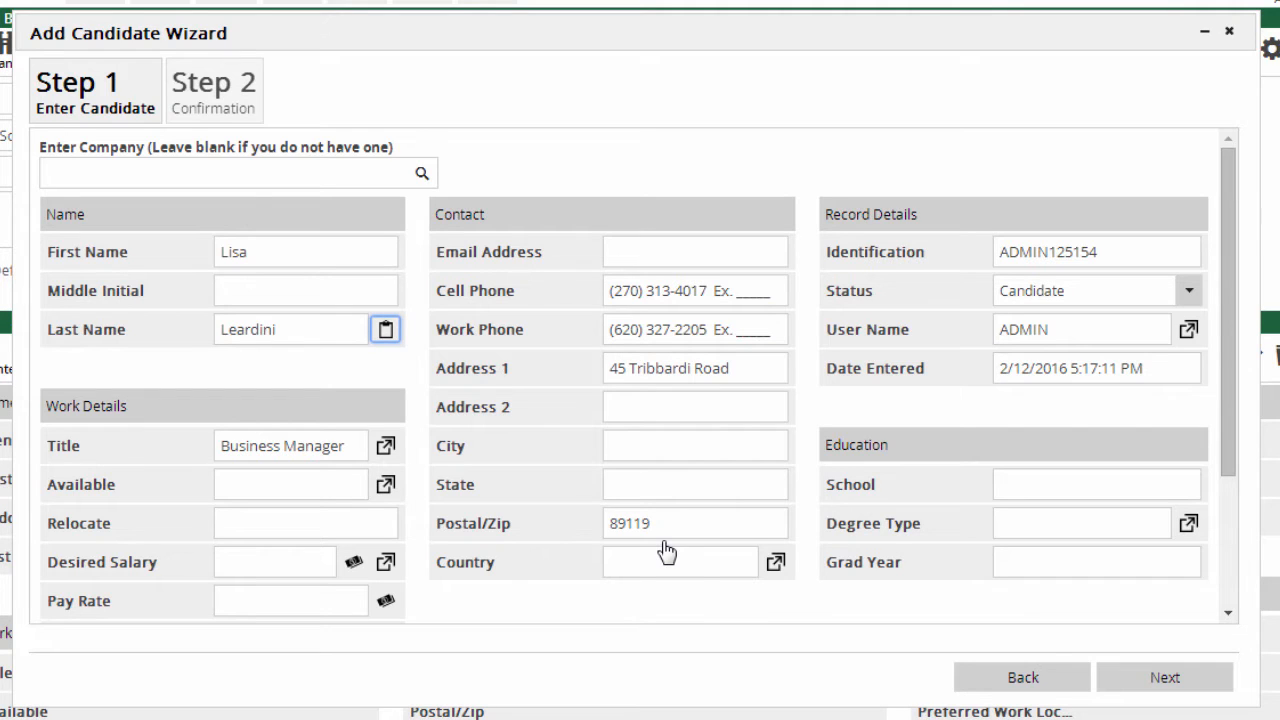
Keep status Candidate, review the Candidate tile, then finish saving and close the wizard.
left_click(1190, 298)
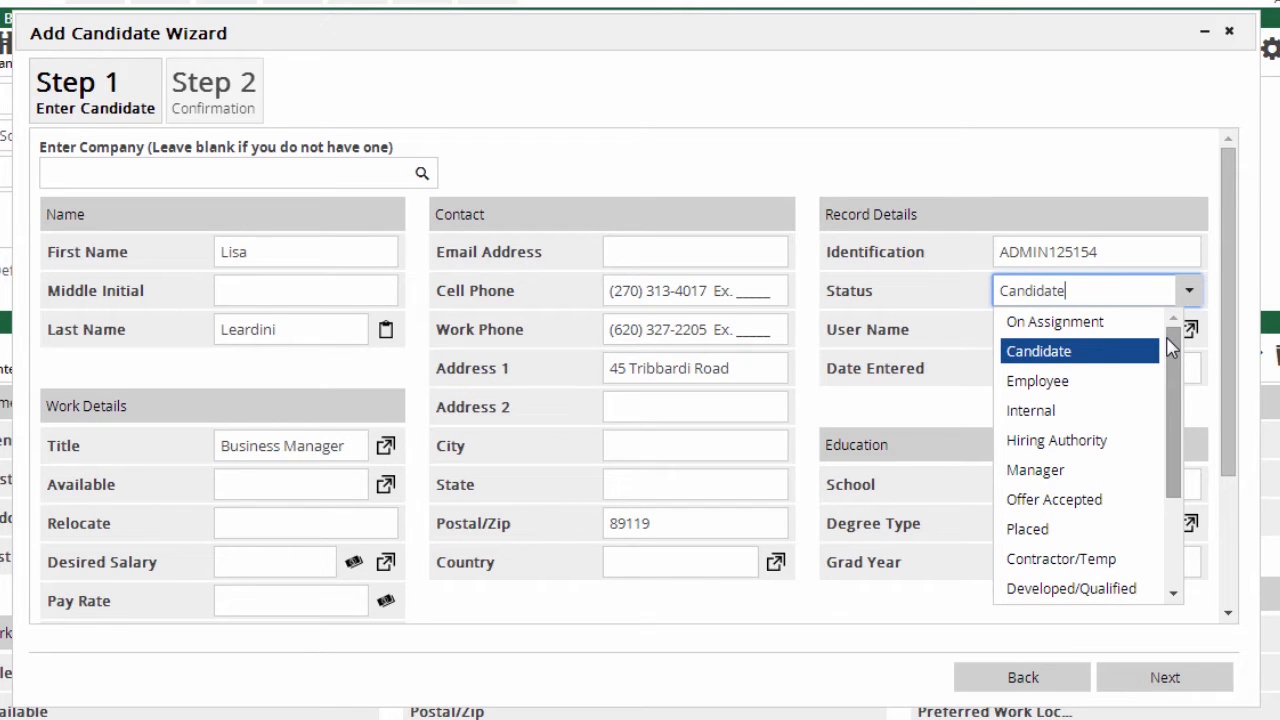
left_click(1124, 352)
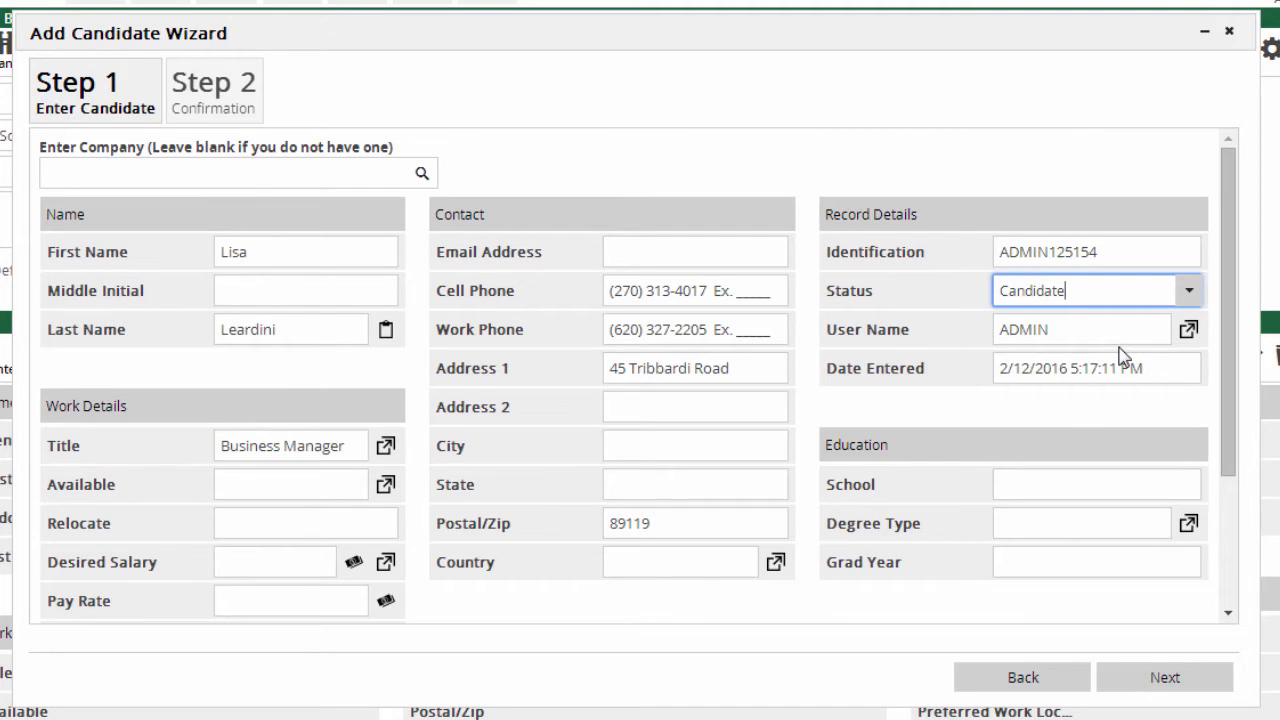
left_click(1131, 688)
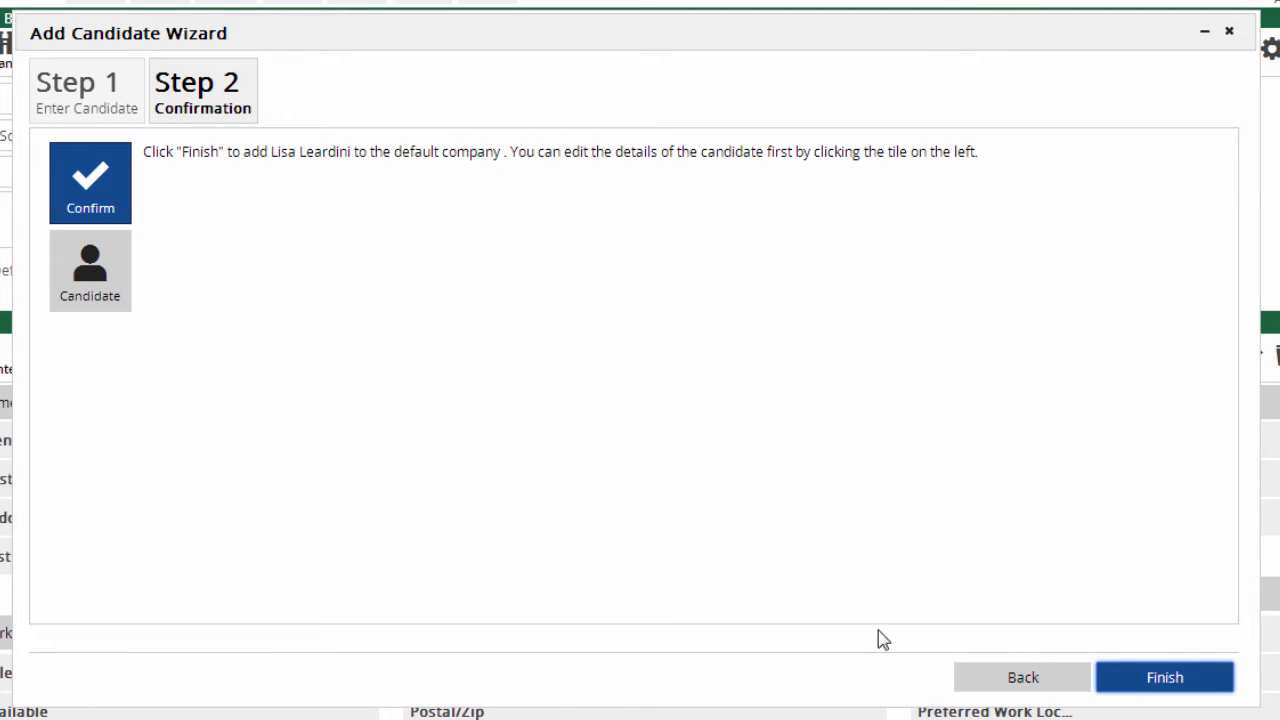
left_click(118, 314)
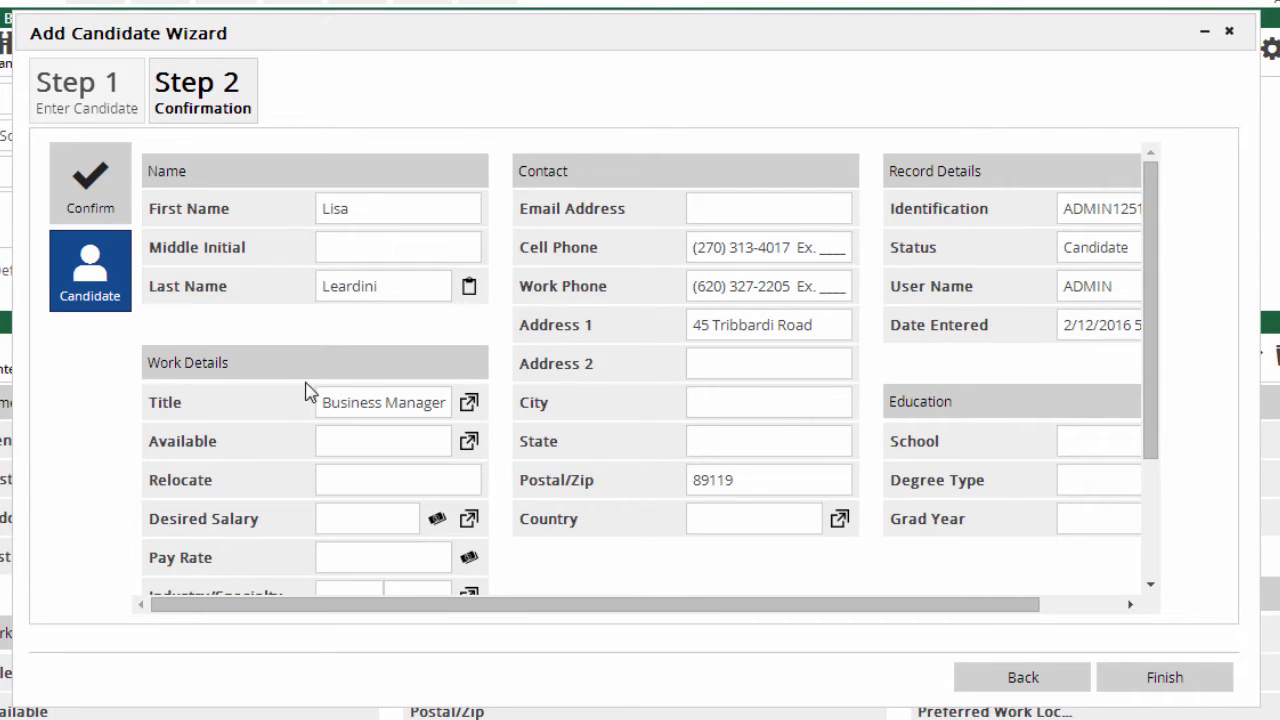
left_click(1162, 678)
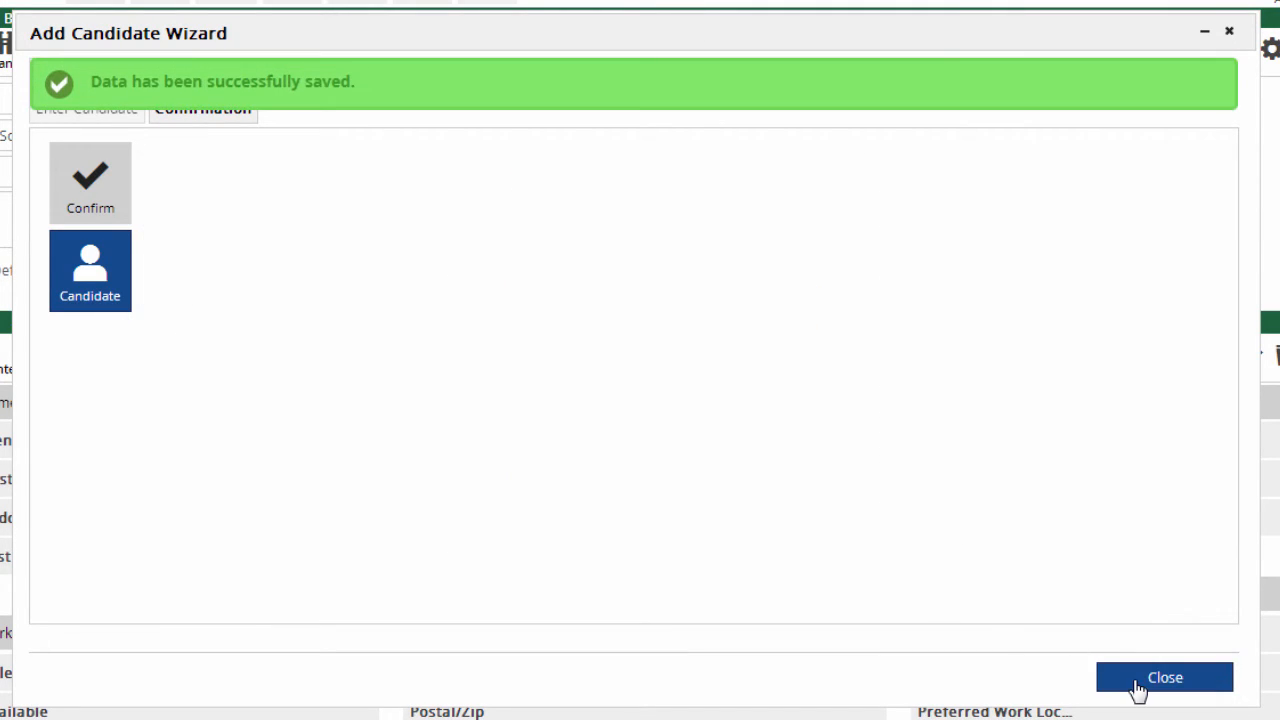
left_click(1137, 679)
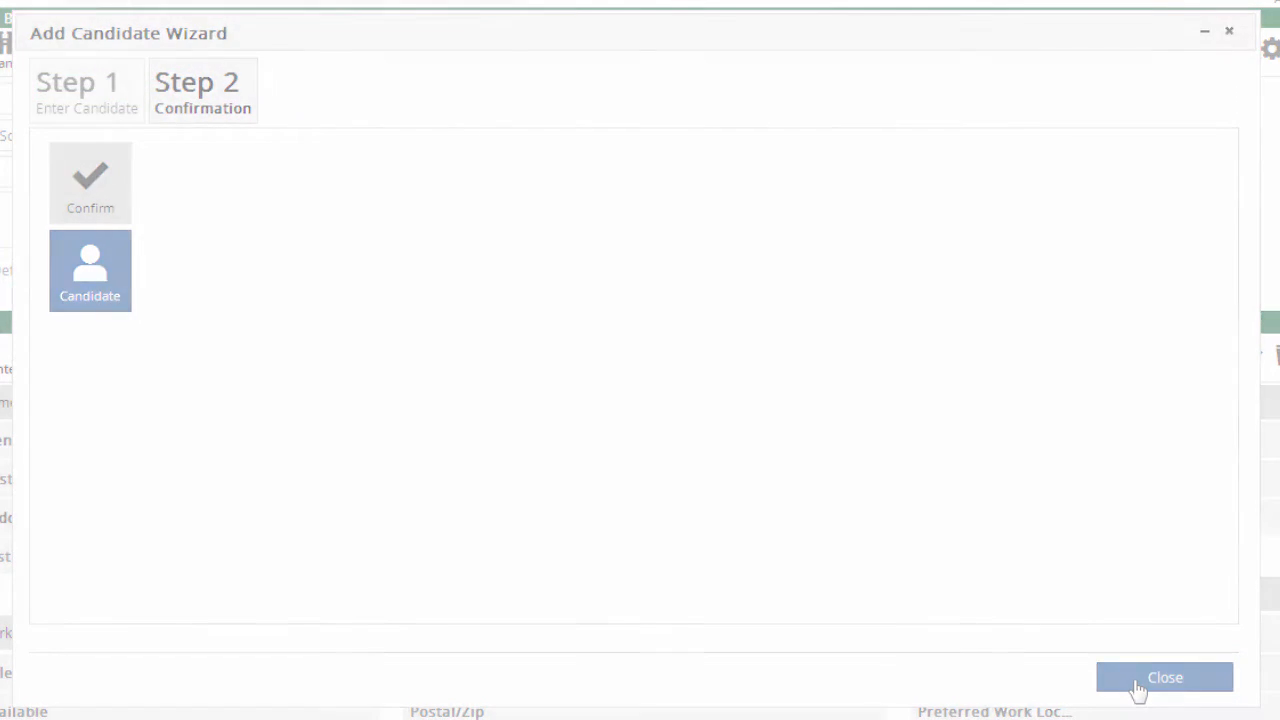
Start a new Name record using the Parse From Resume option.
left_click(1178, 22)
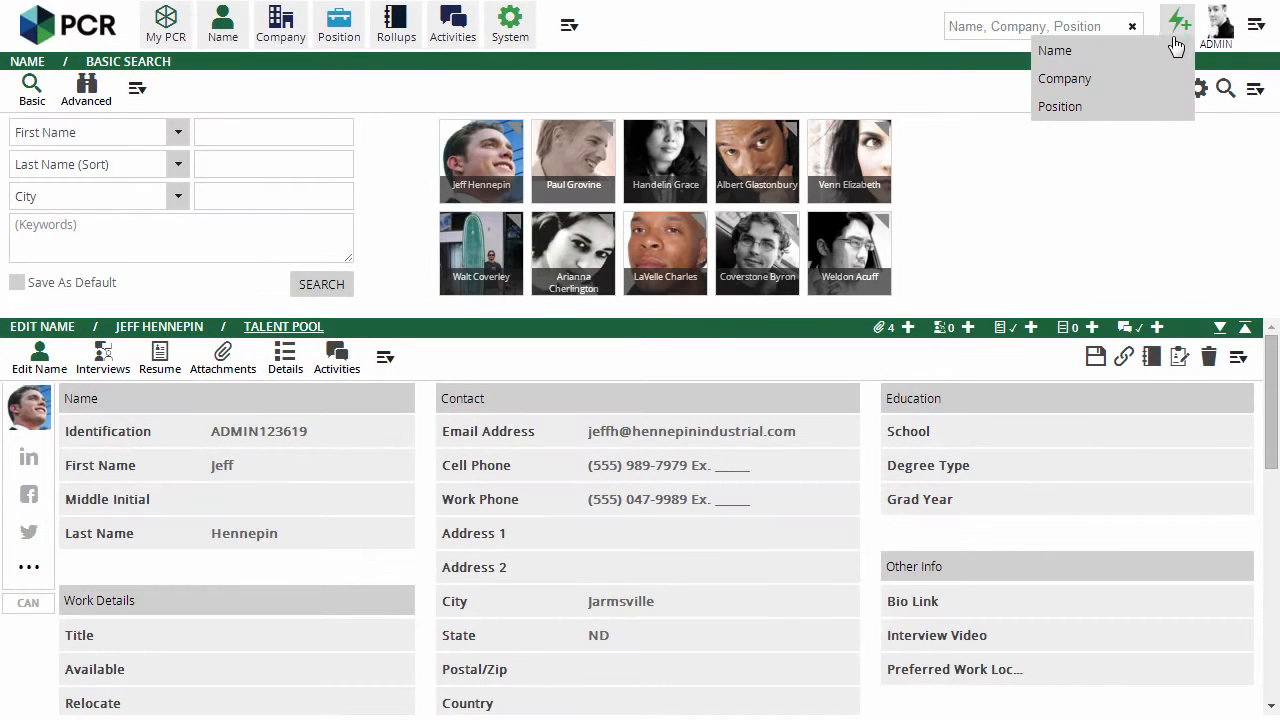
left_click(1056, 51)
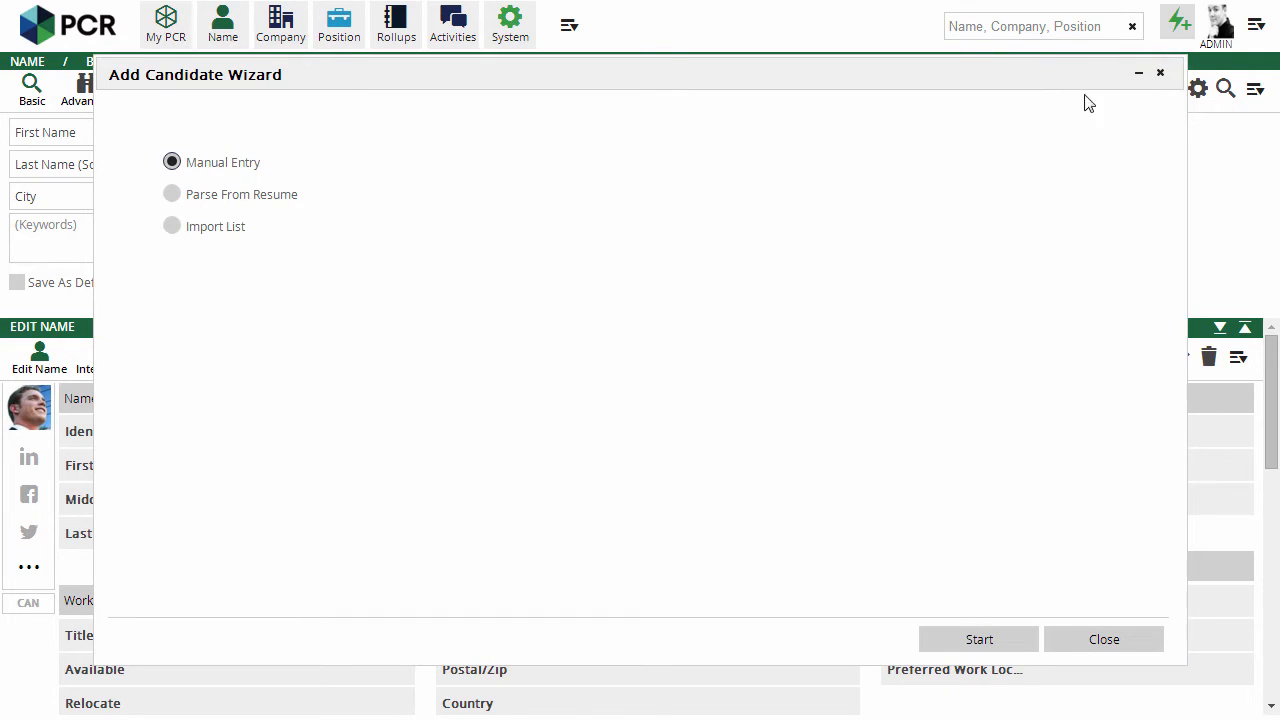
left_click(296, 205)
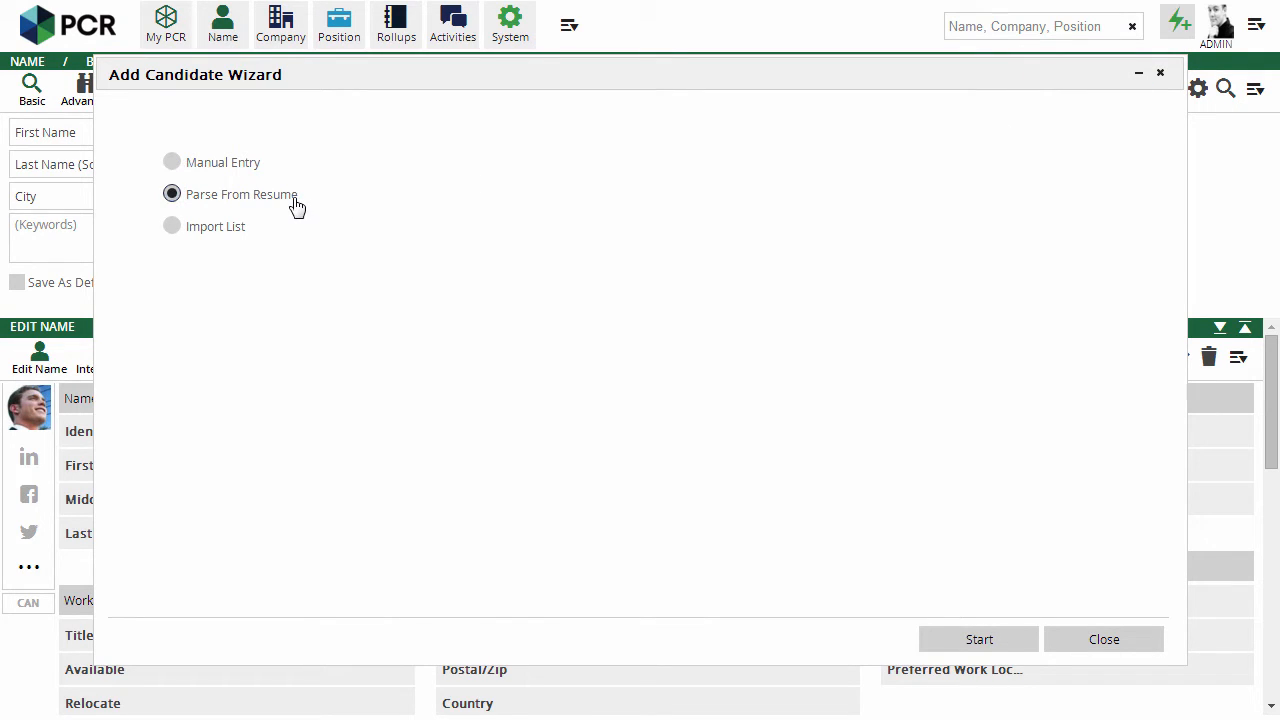
left_click(965, 641)
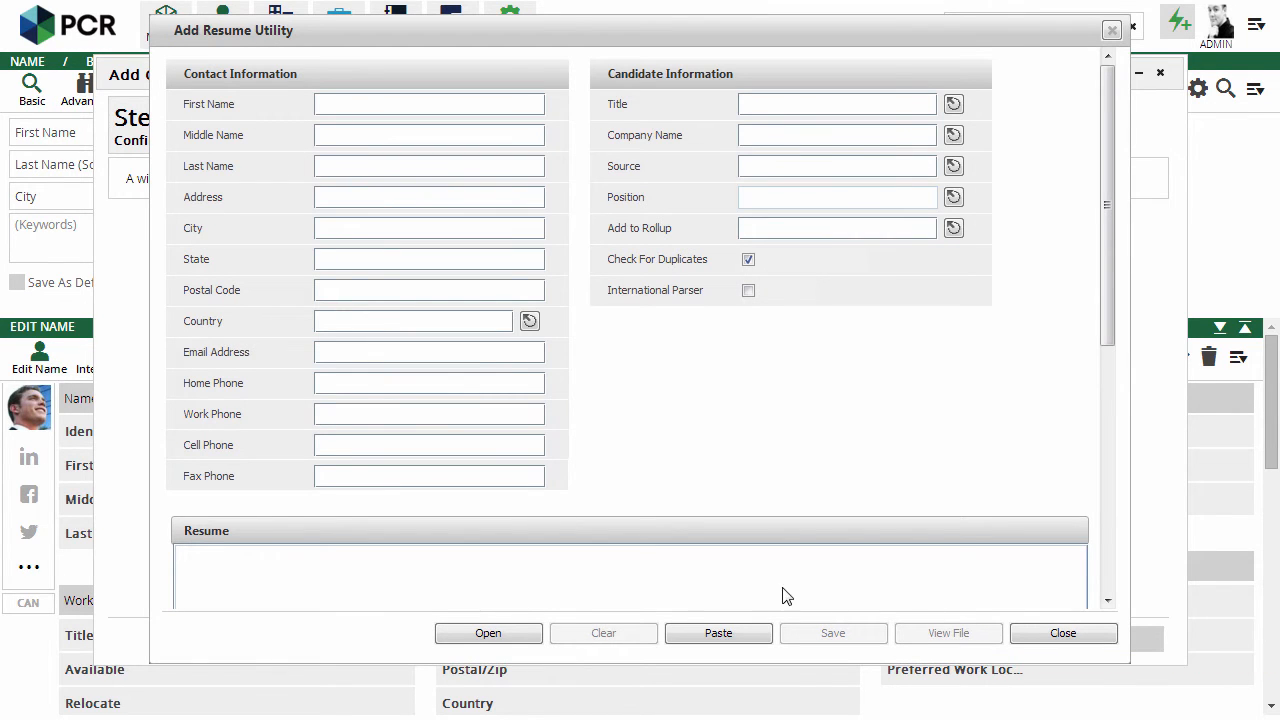
Load the .docx resume from the imported folder to auto-fill the contact fields.
left_click(520, 636)
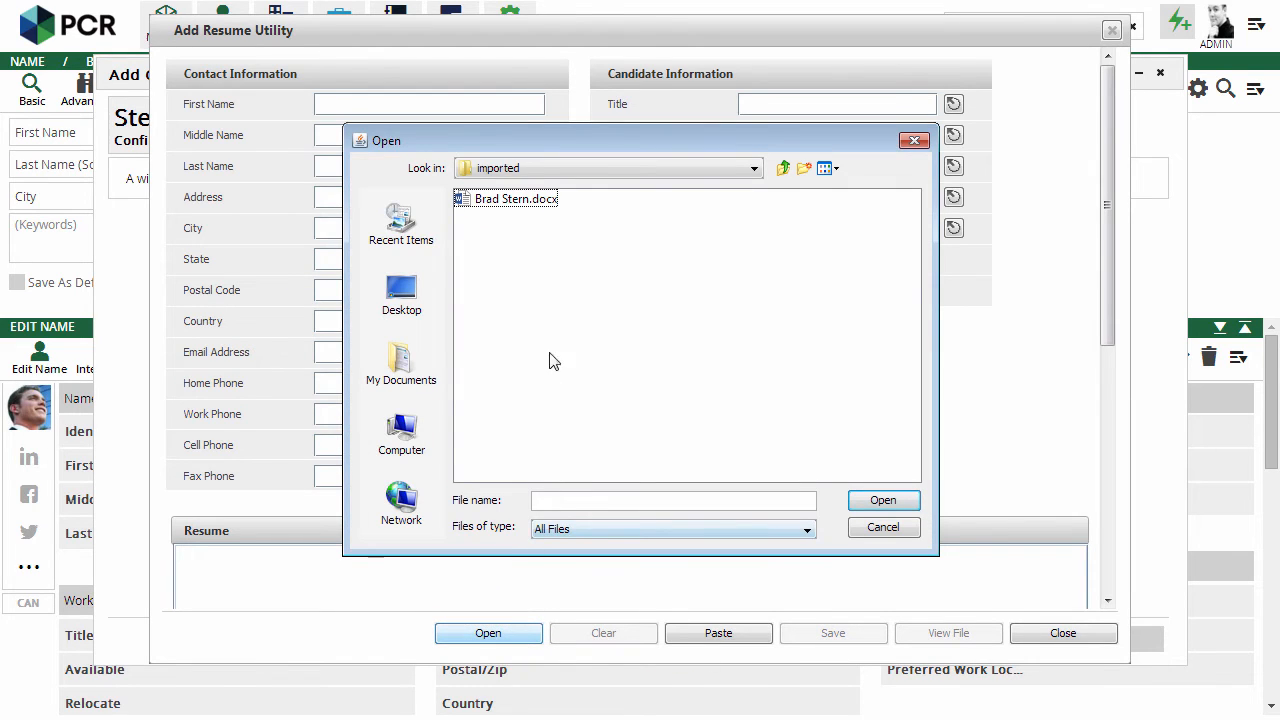
left_click(517, 204)
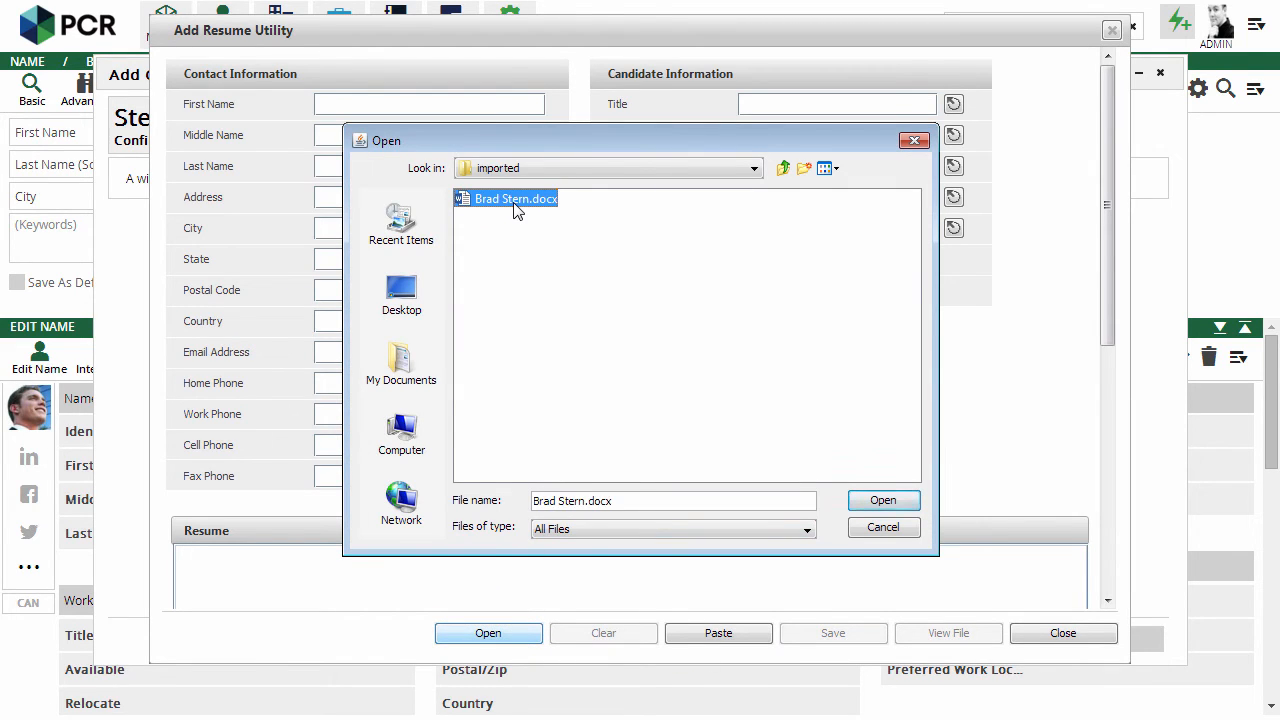
left_click(864, 510)
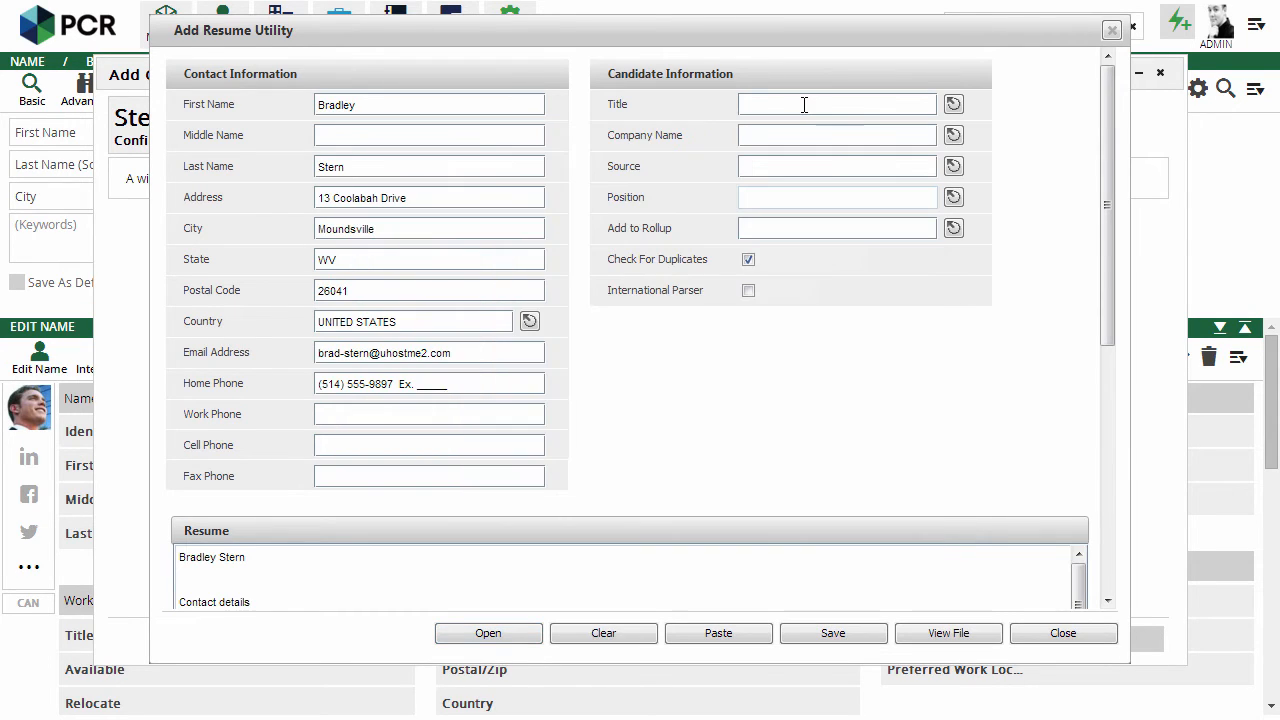
Enter title Sales Manager and fill in the candidate's cell phone number.
left_click(803, 105)
type("Sales Manager")
left_click(388, 445)
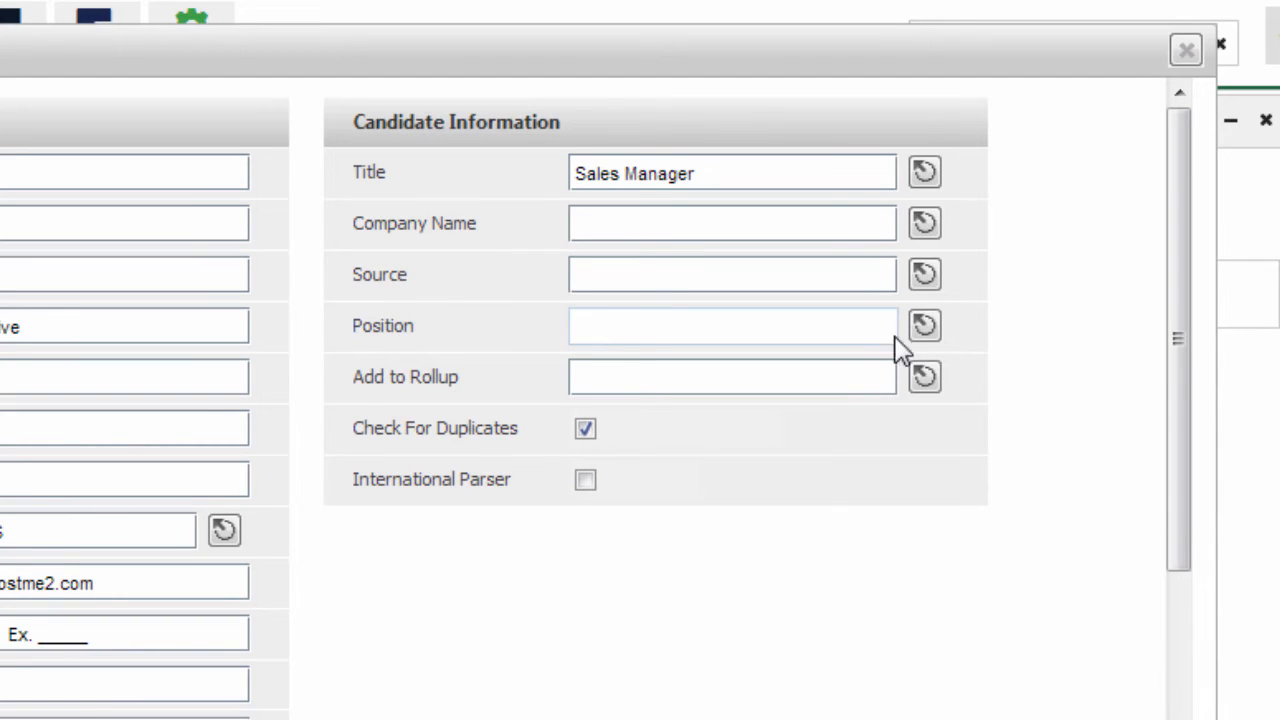
Search positions for 'marketing' and assign Marketing Manager to the candidate.
left_click(923, 326)
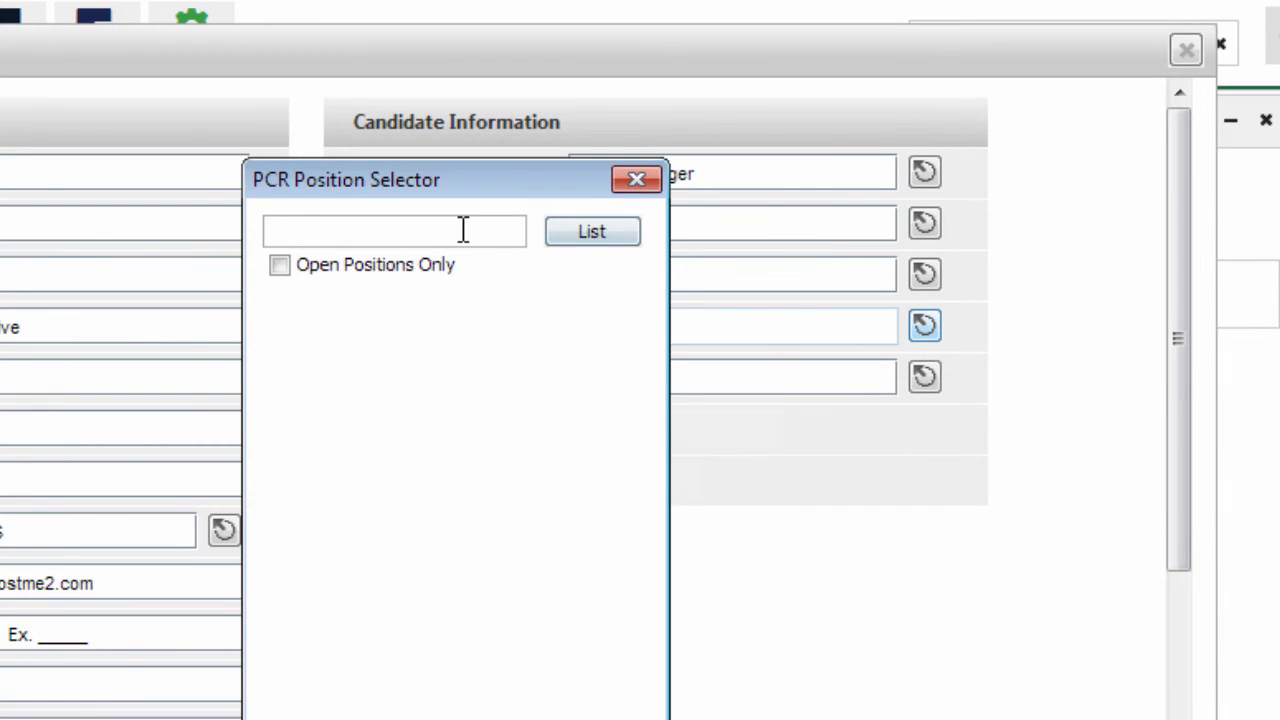
type("marketing")
key("Return")
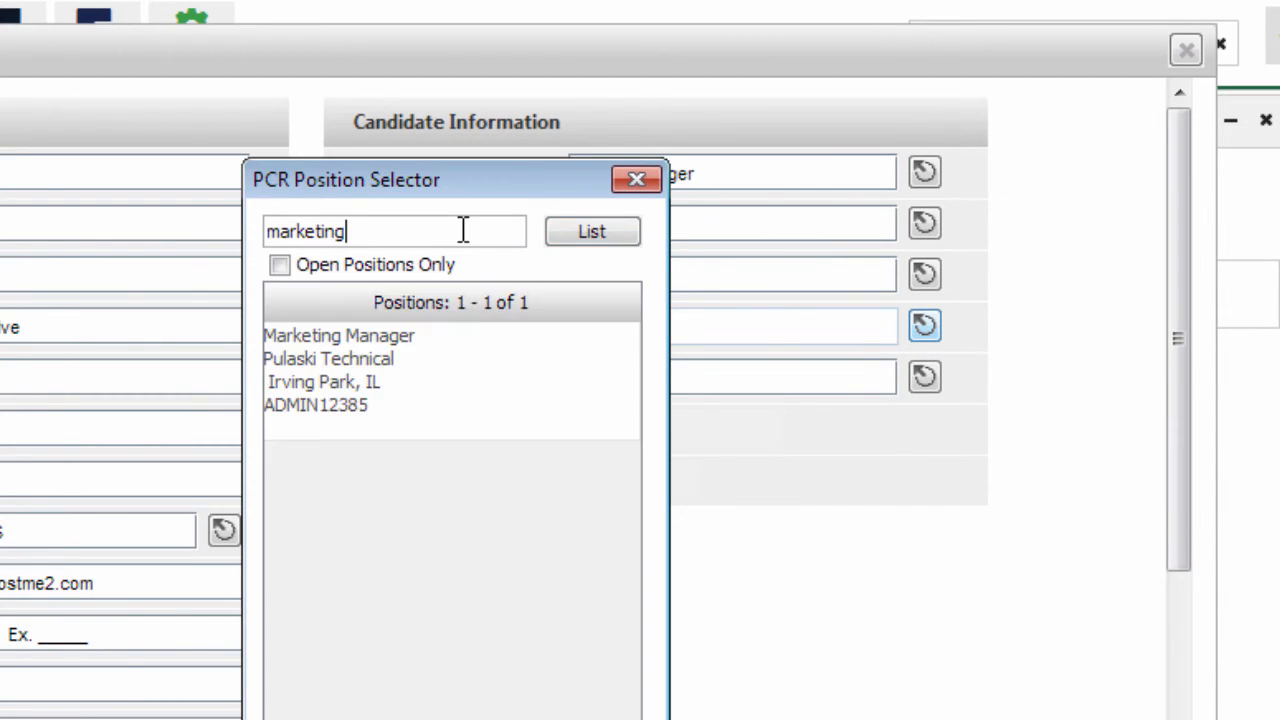
double_click(366, 346)
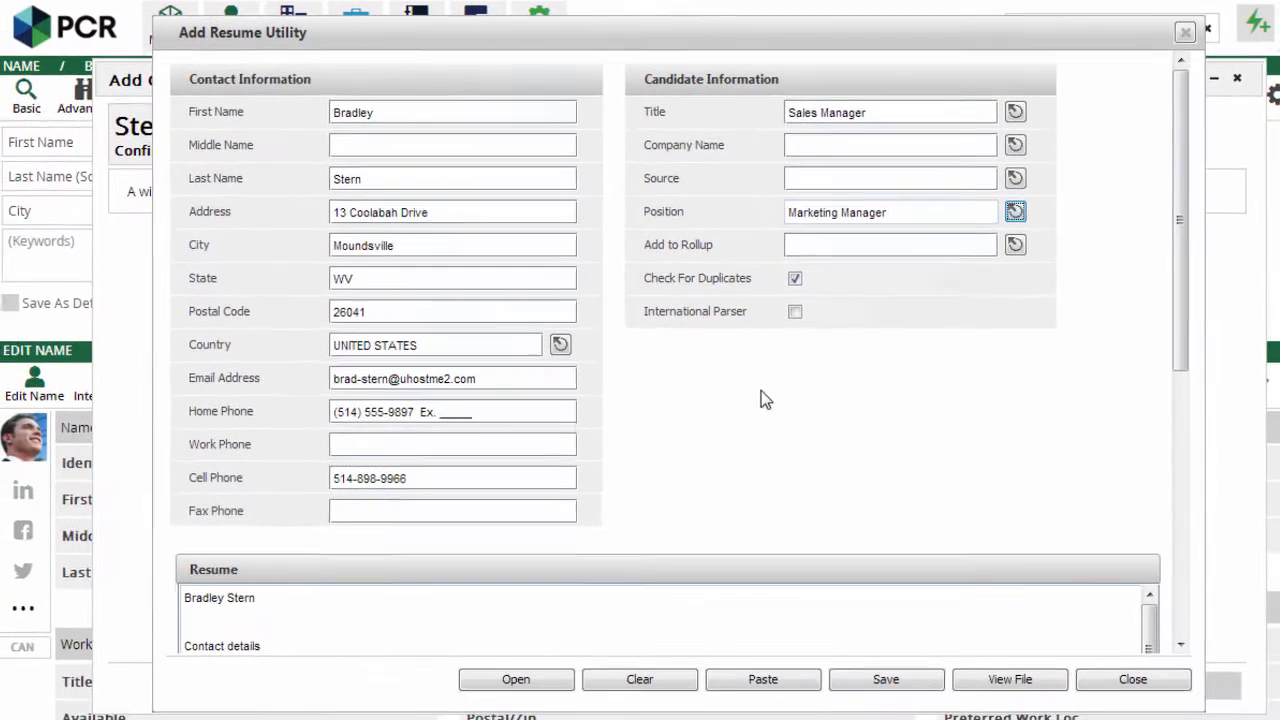
Save the parsed candidate, dismiss the confirmation and close the Add Resume Utility.
left_click(888, 675)
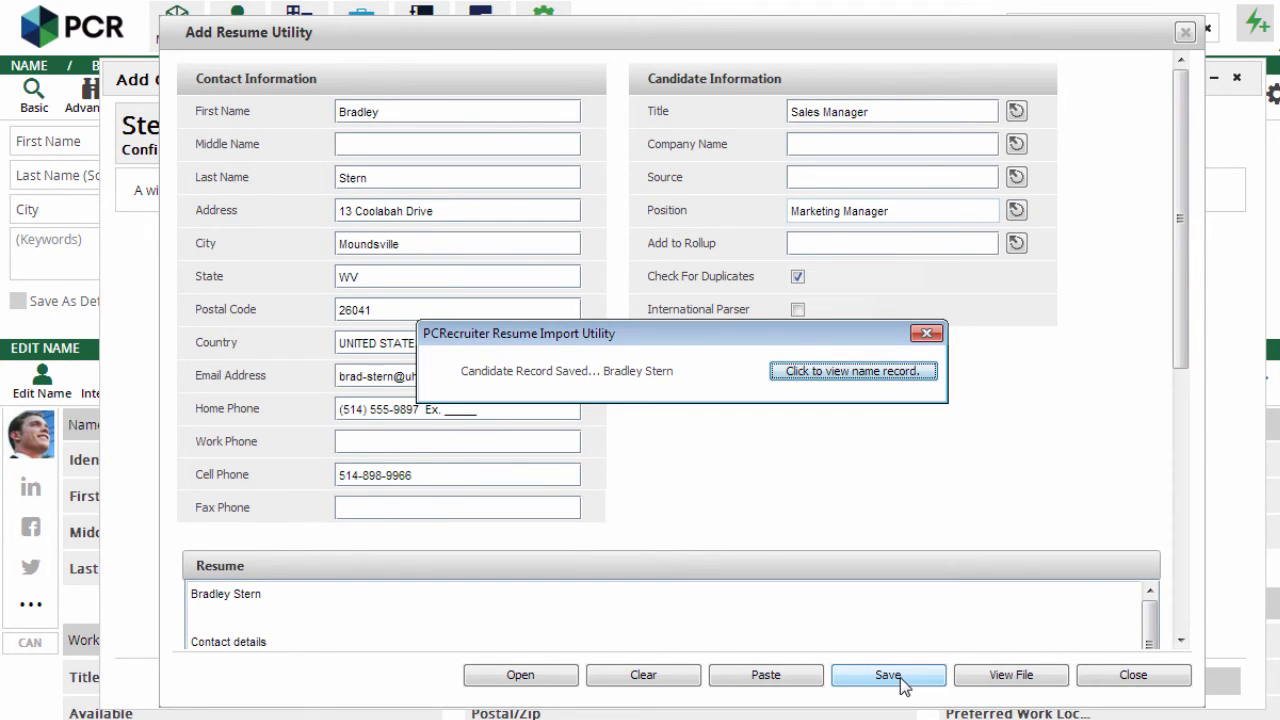
left_click(926, 334)
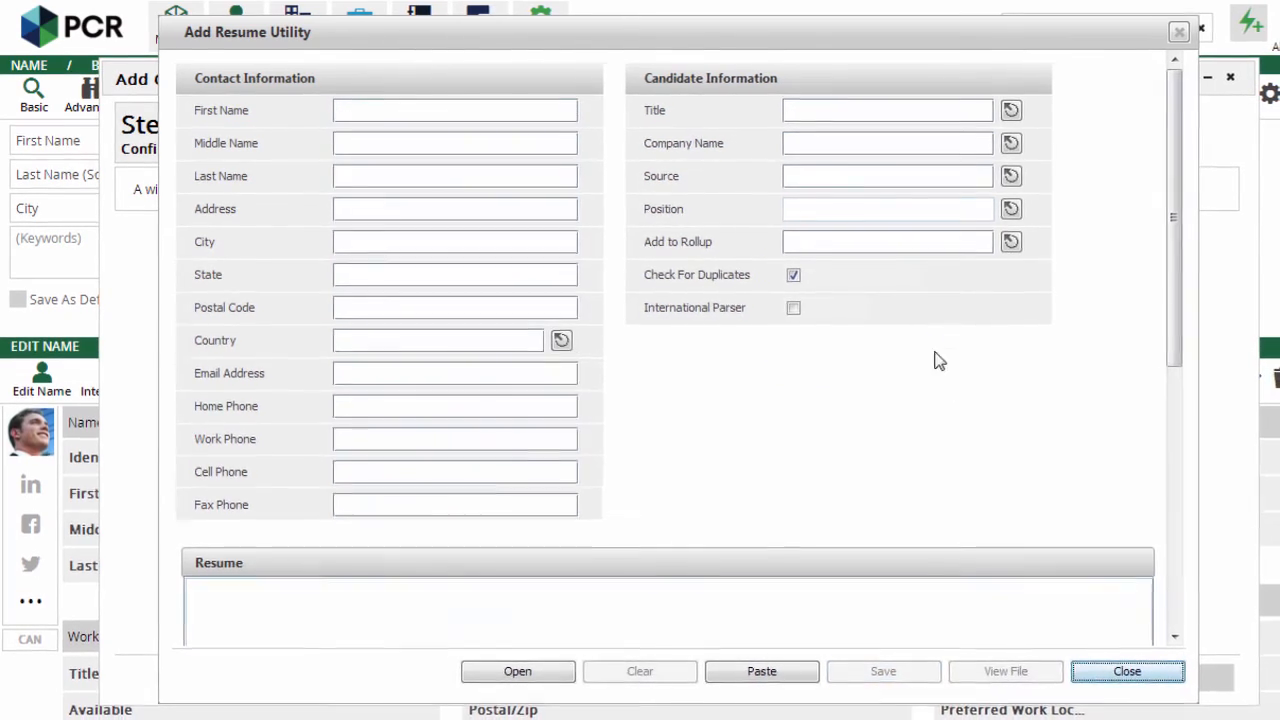
left_click(1118, 666)
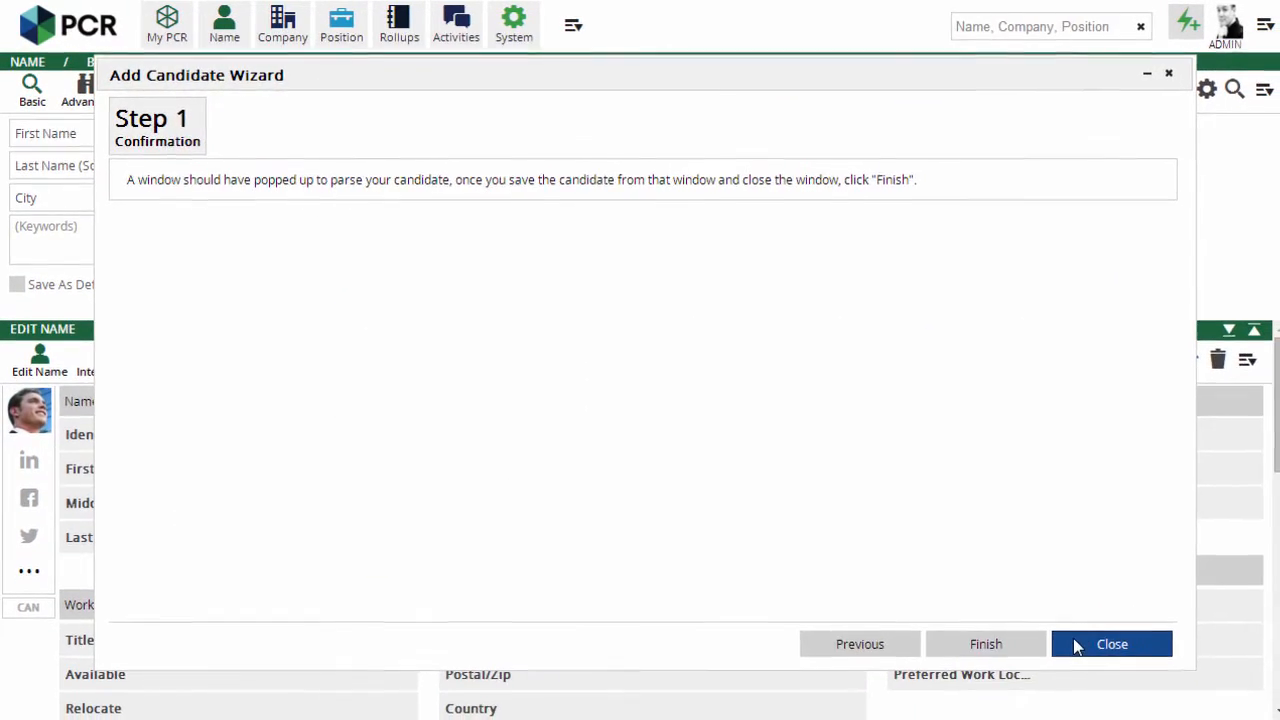
Close the wizard, search companies for 'tr', open TreadWare L.P.'s actions, then reopen company search.
left_click(1104, 640)
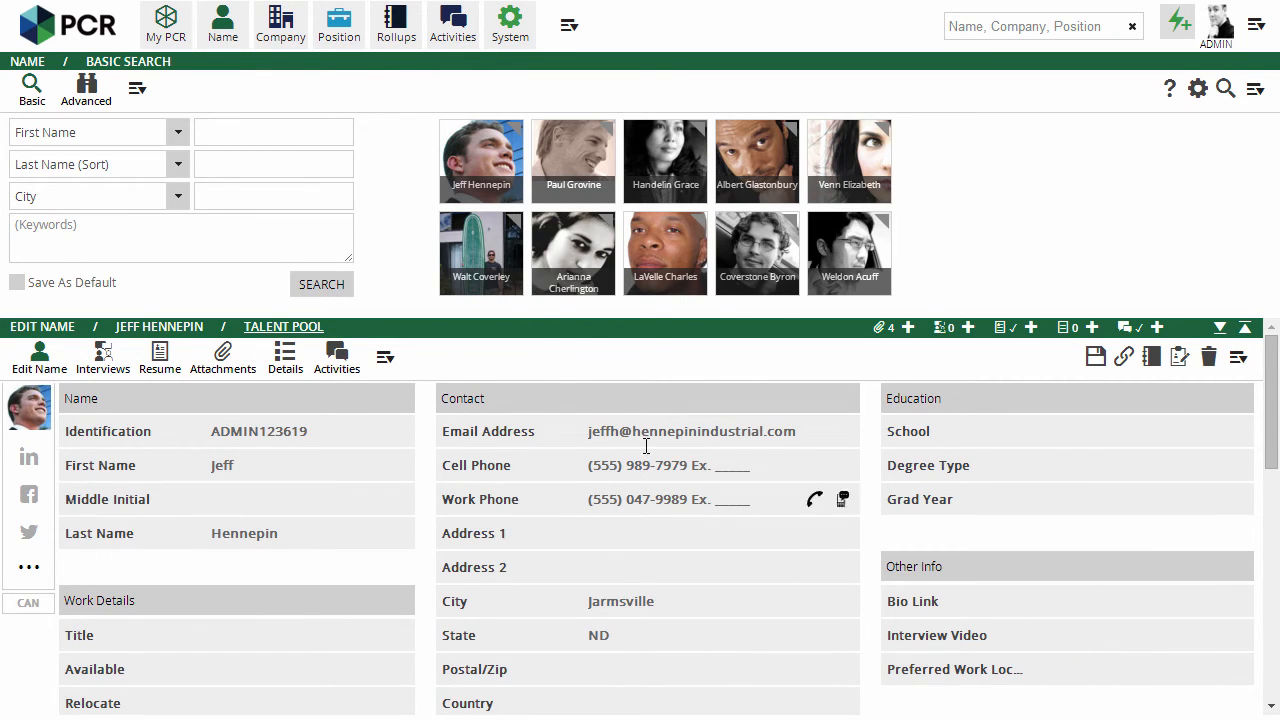
left_click(281, 30)
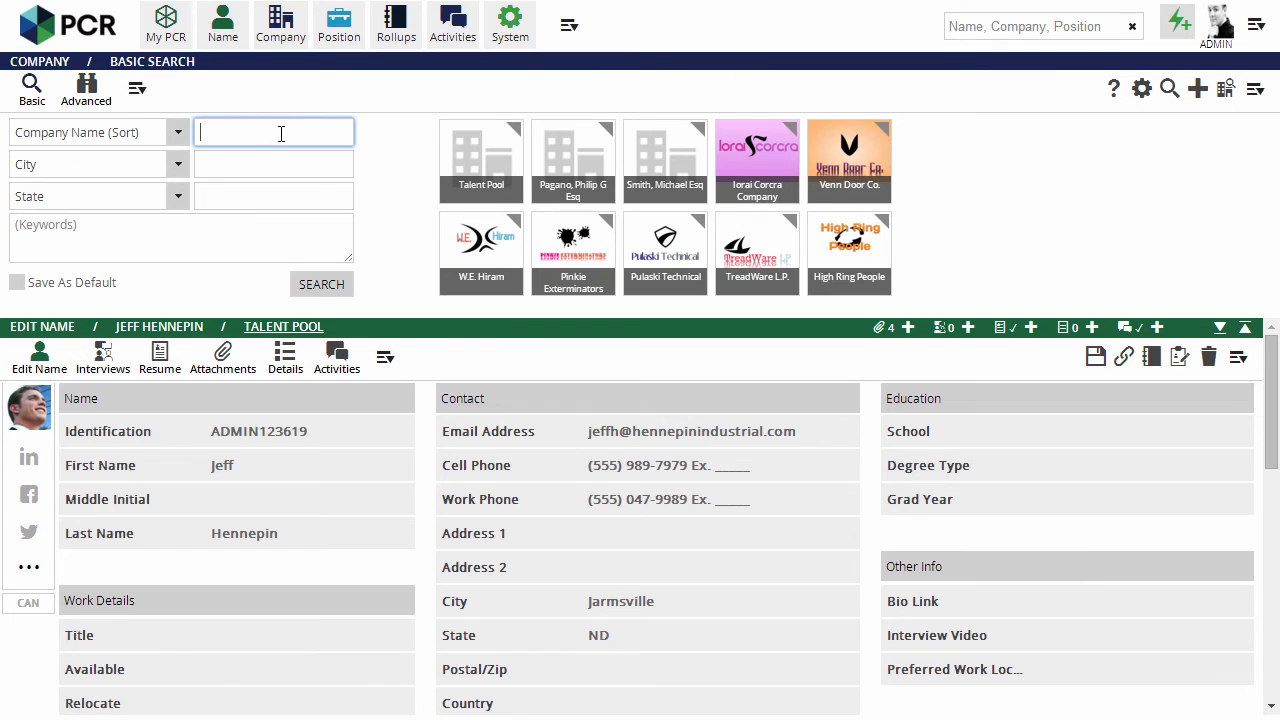
type("tr")
key("Return")
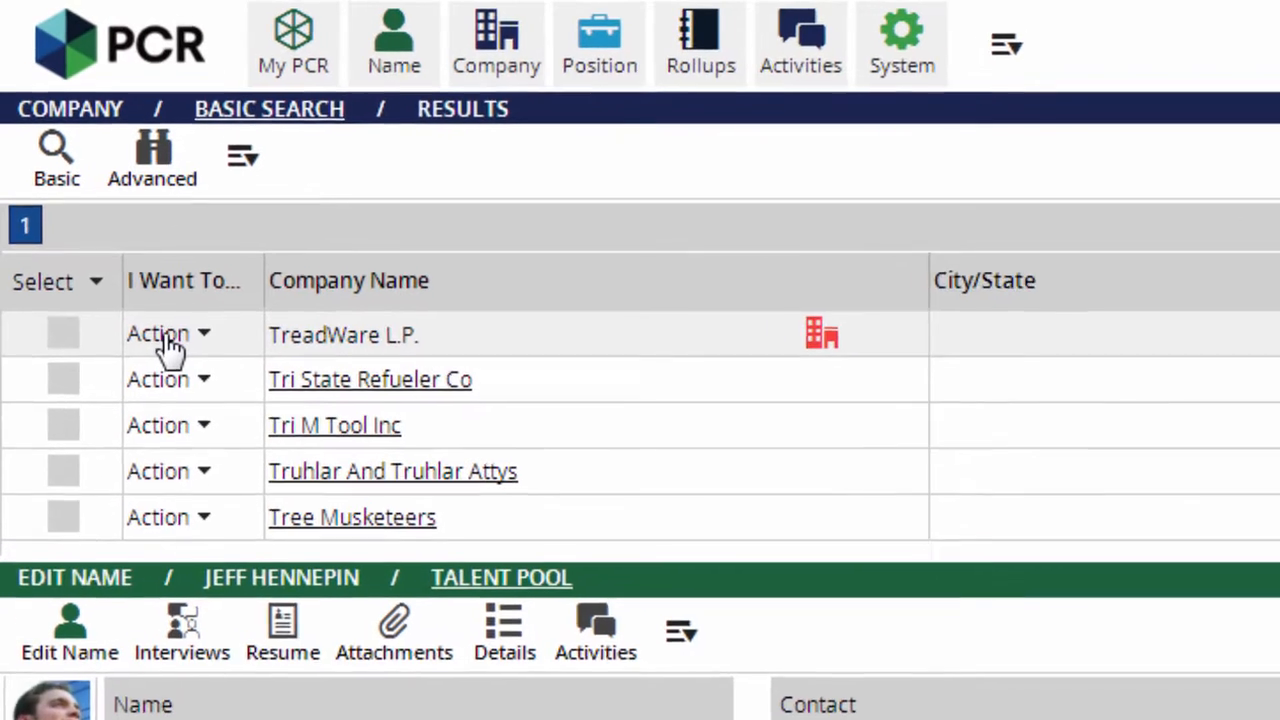
left_click(93, 189)
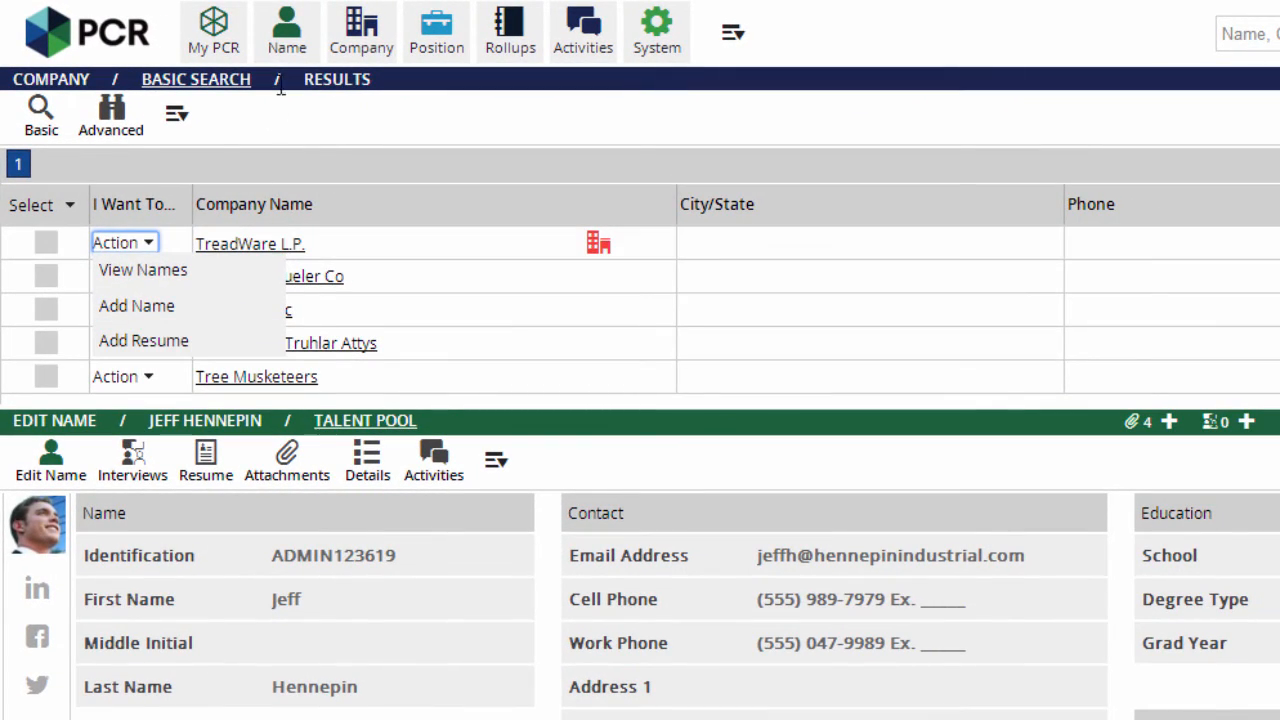
left_click(365, 45)
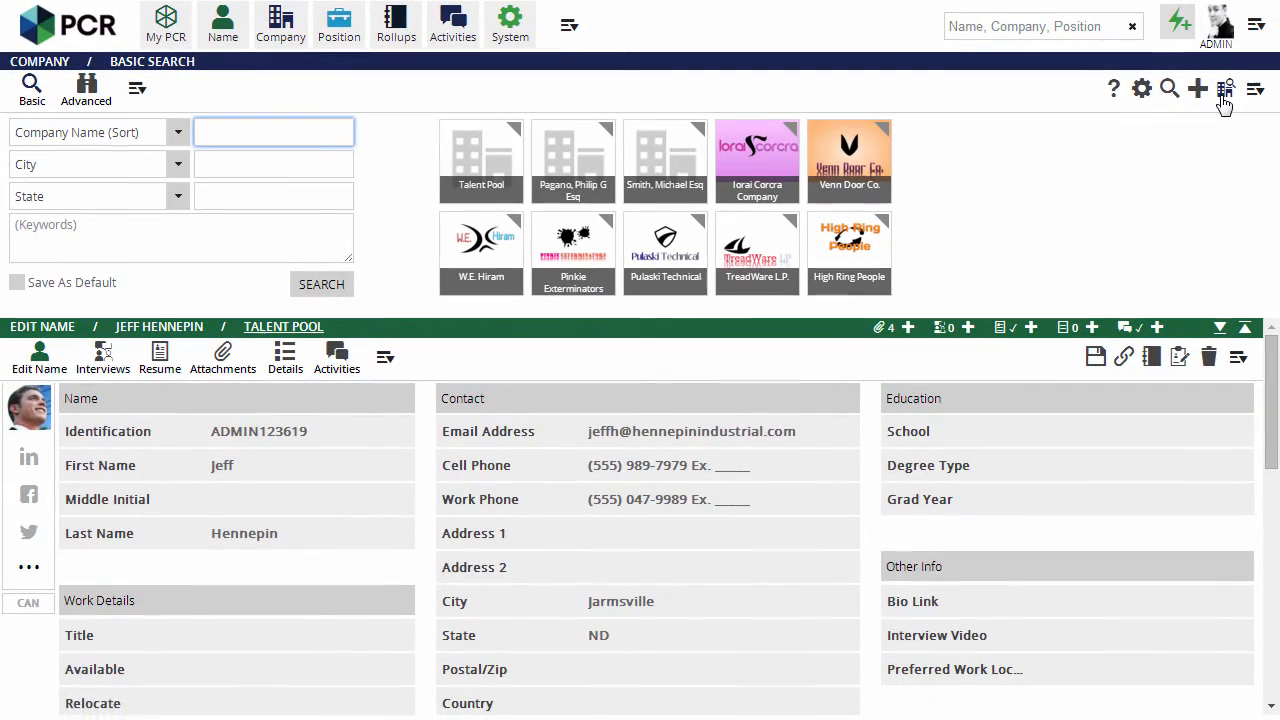
List default companies, open Talent Pool's actions, then view names for the second company.
left_click(1222, 94)
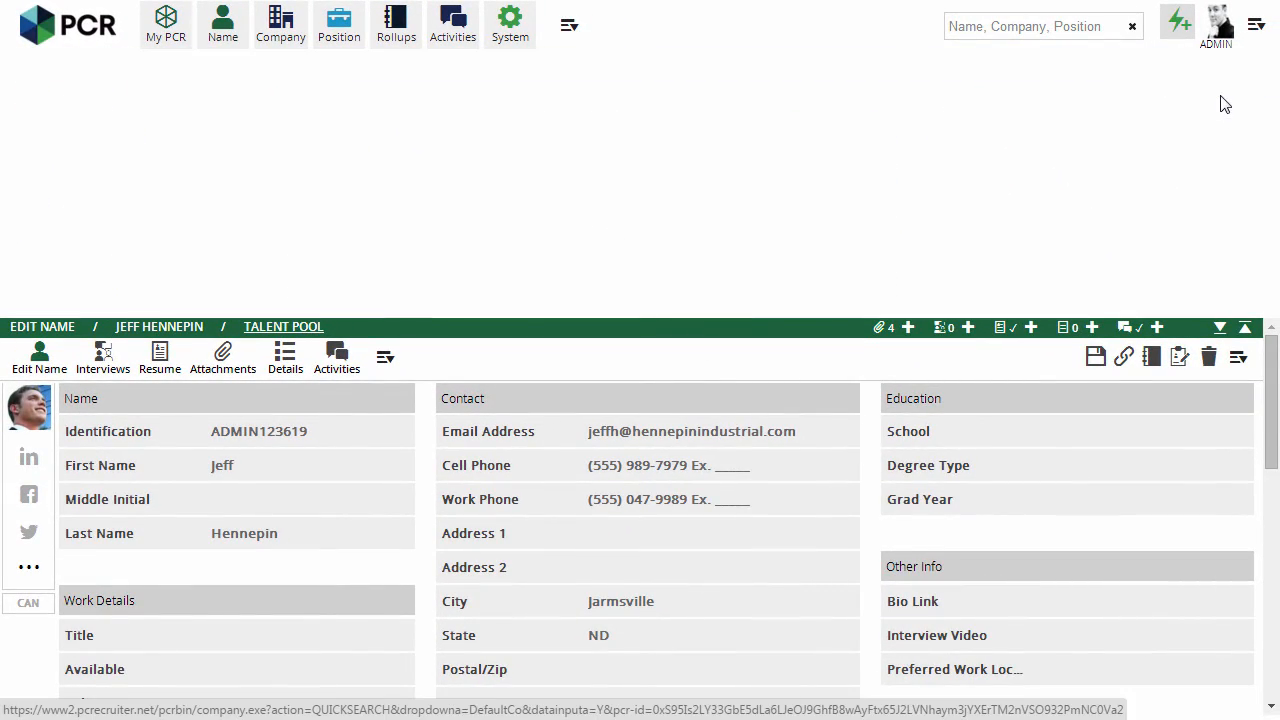
left_click(195, 189)
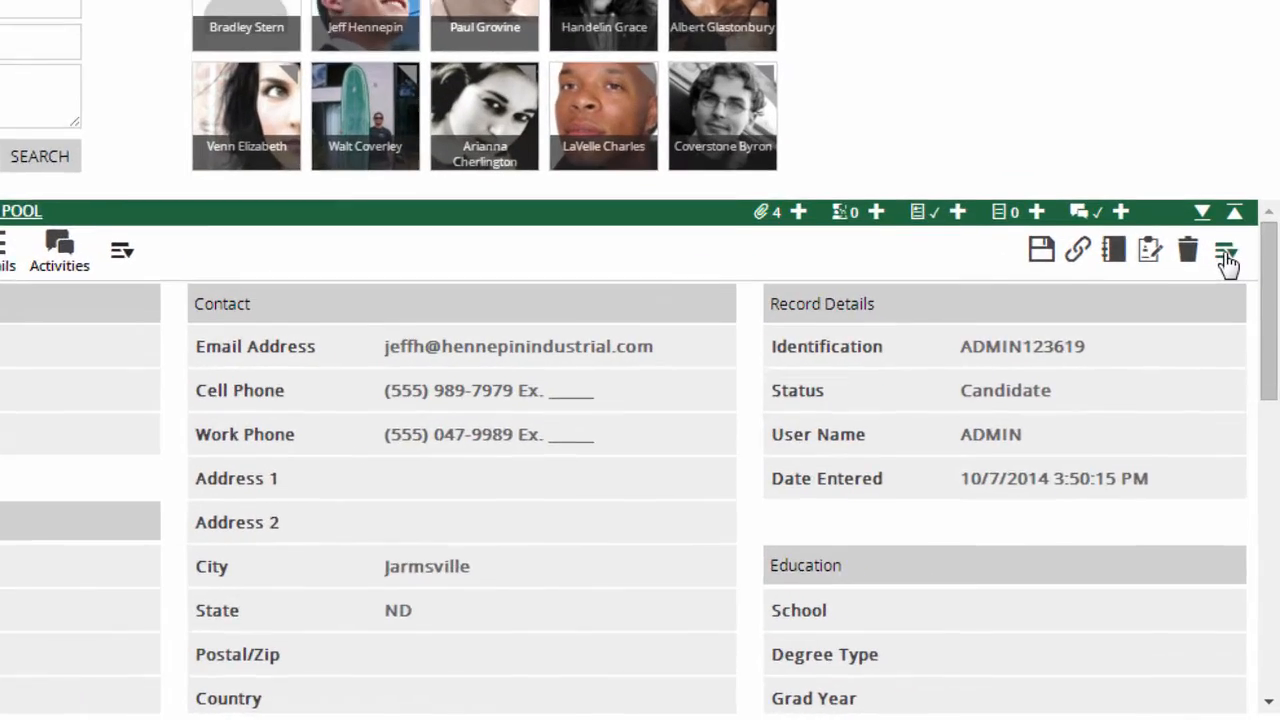
left_click(1238, 357)
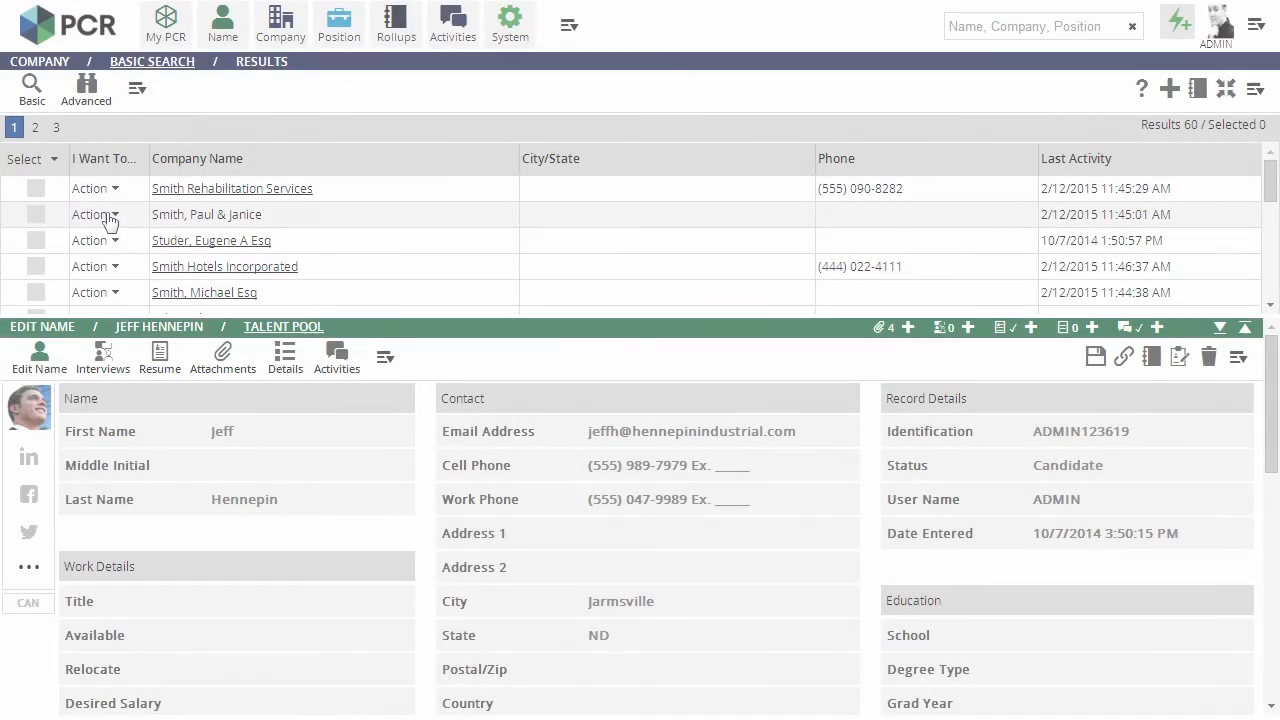
left_click(110, 216)
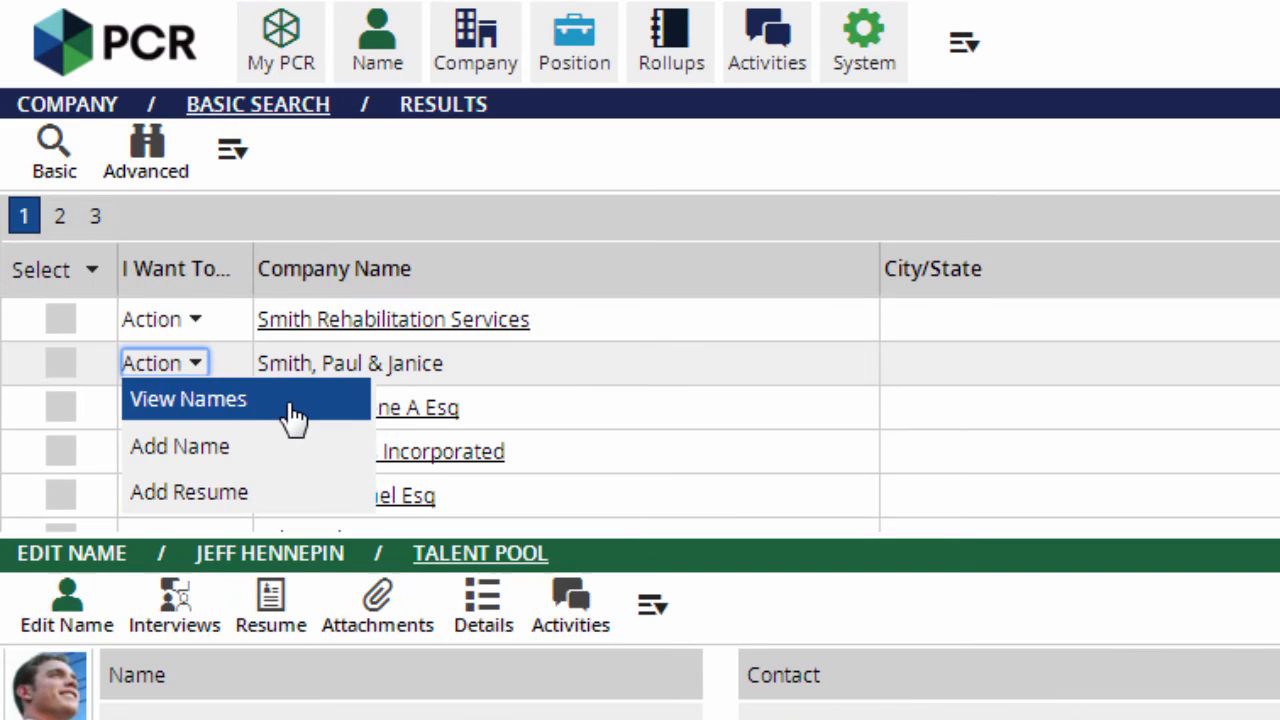
left_click(293, 413)
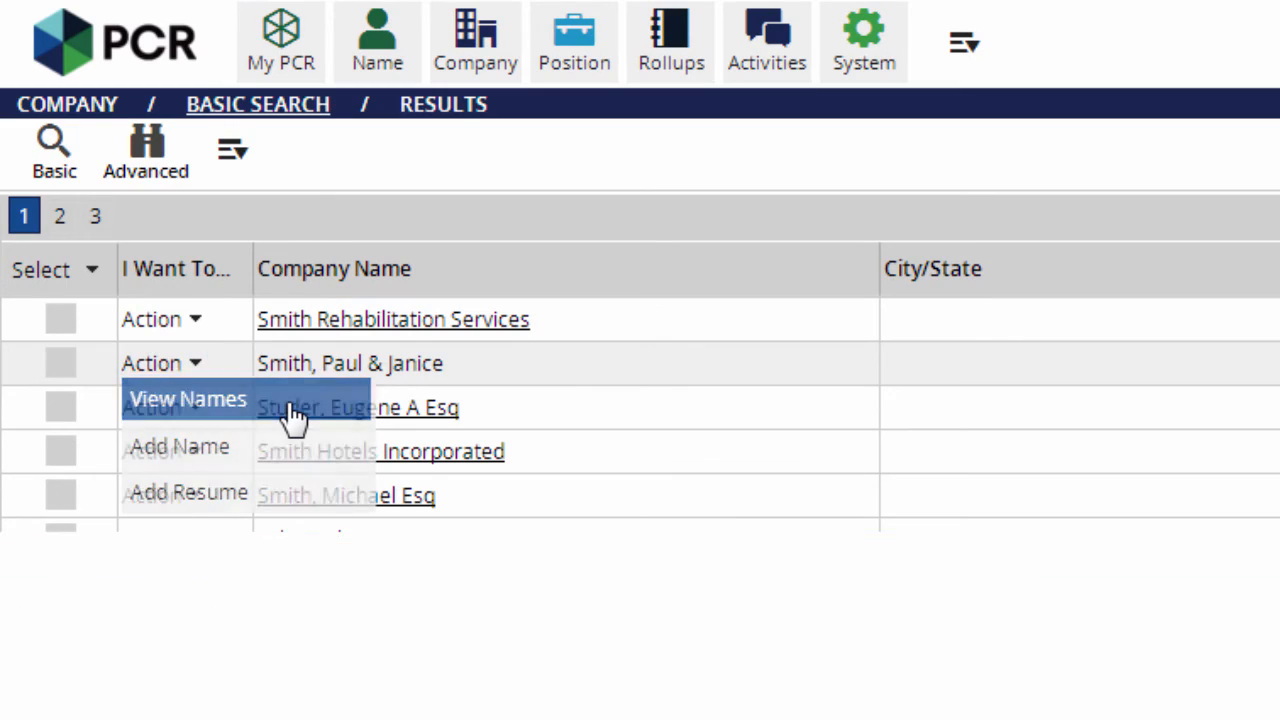